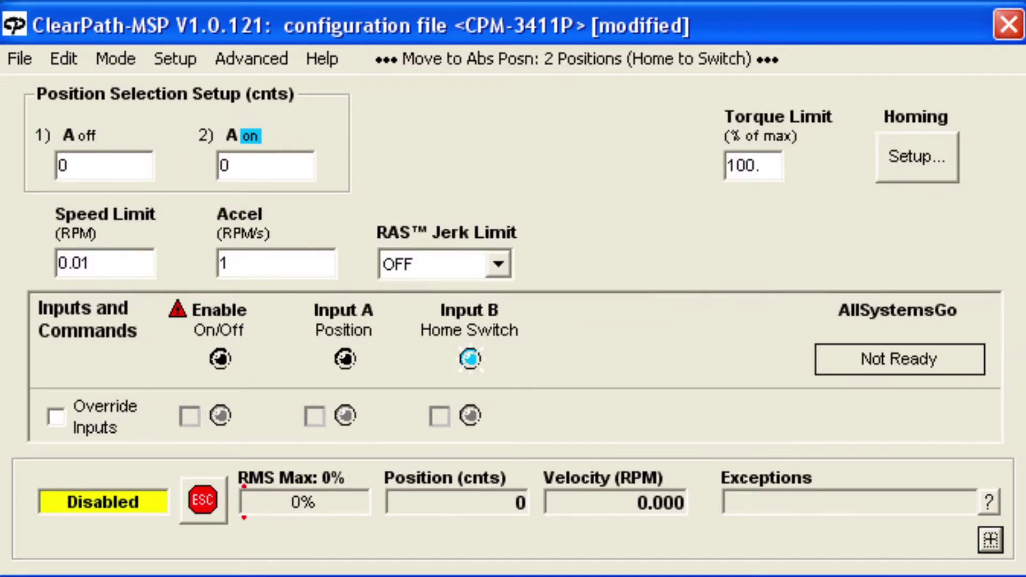
# Enter Speed Limit 500 RPM and Accel 4,000 RPM/s, and choose Auto-high for RAS Jerk Limit
pyautogui.doubleClick(110, 267)
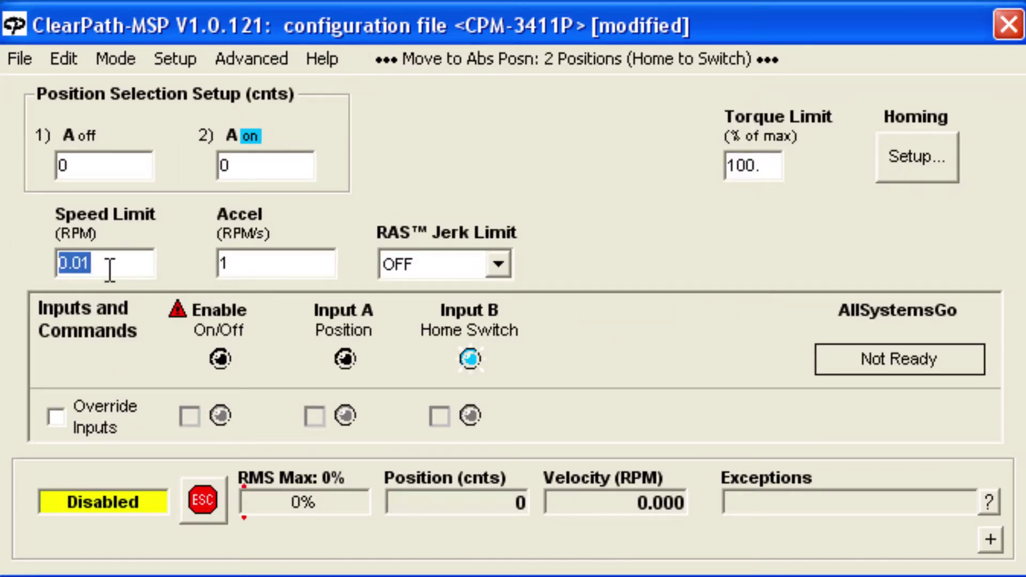
pyautogui.write('500')
pyautogui.press('Tab')
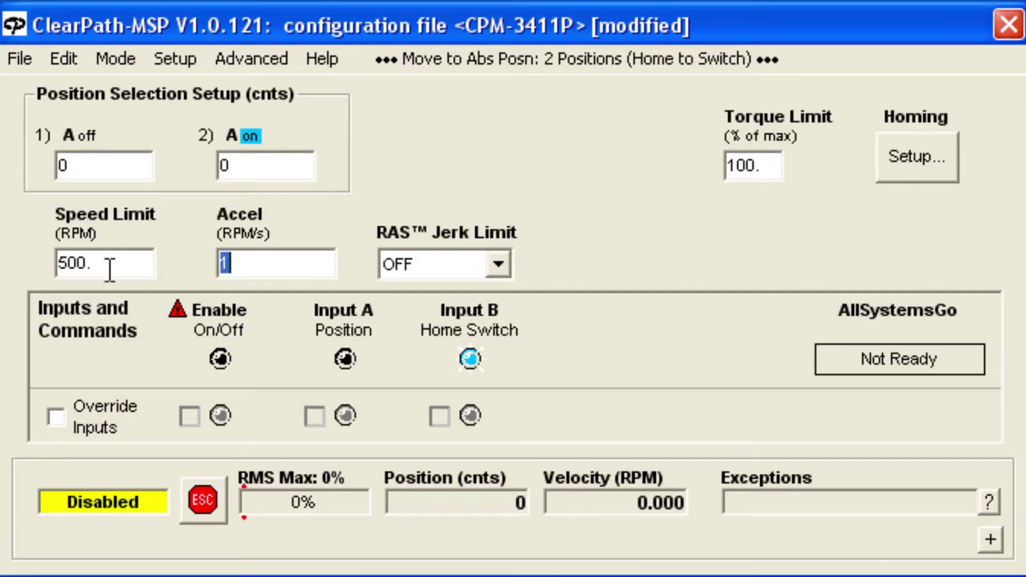
pyautogui.write('4,00')
pyautogui.write('000')
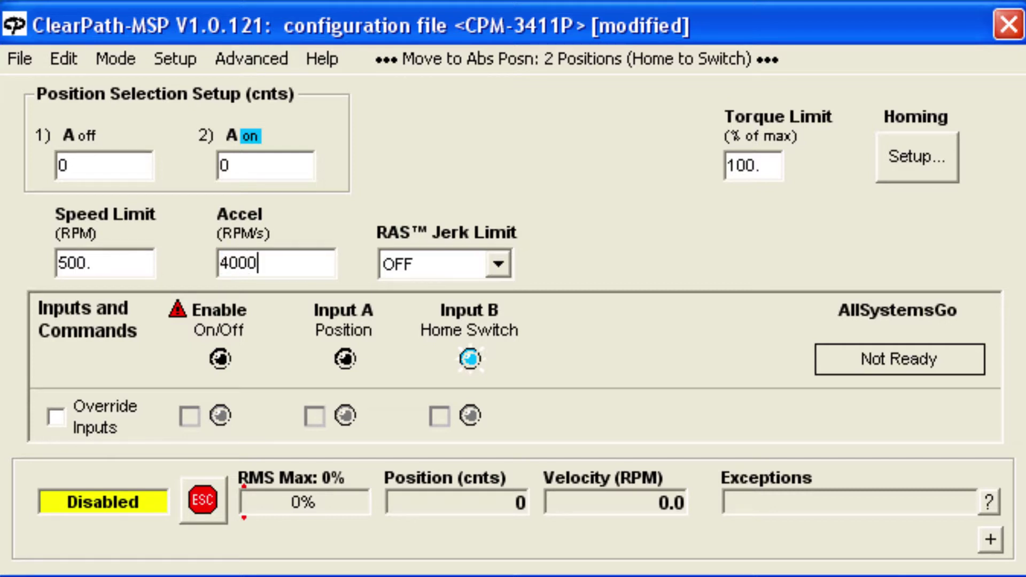
pyautogui.click(454, 258)
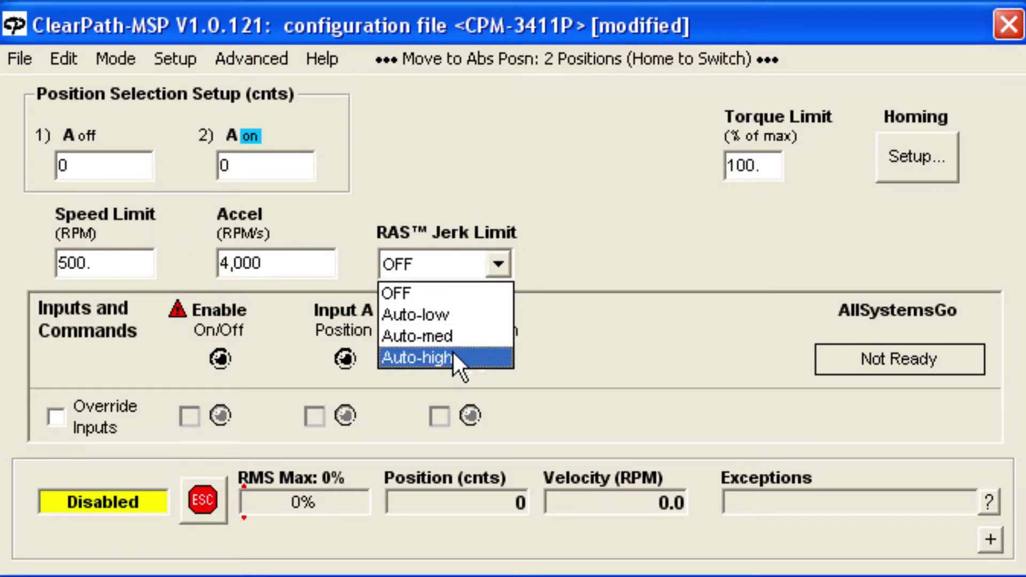
pyautogui.click(452, 354)
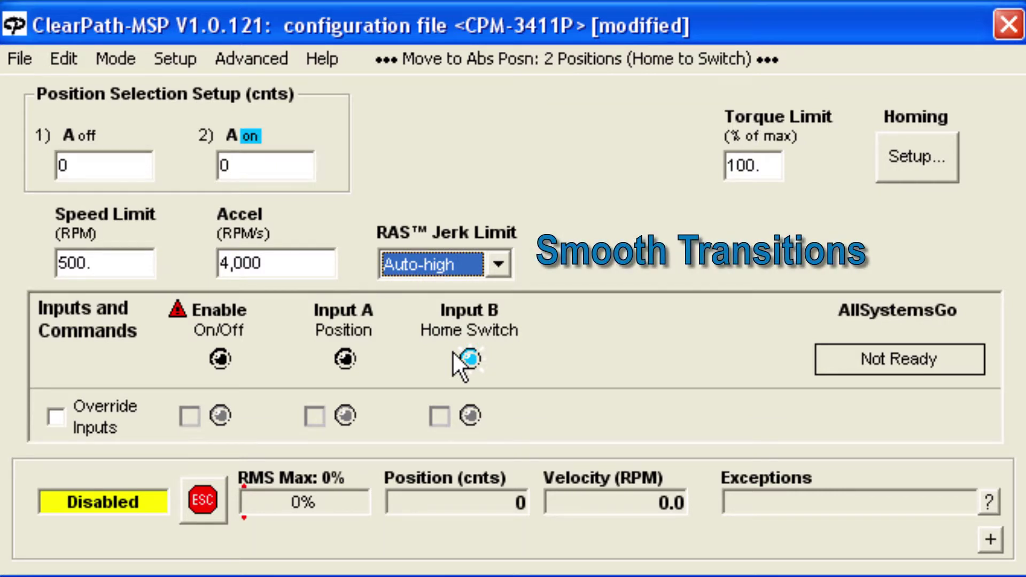
# Enter +5,000 counts as the A off position and +28,000 counts as the A on position
pyautogui.click(87, 171)
pyautogui.write('5000')
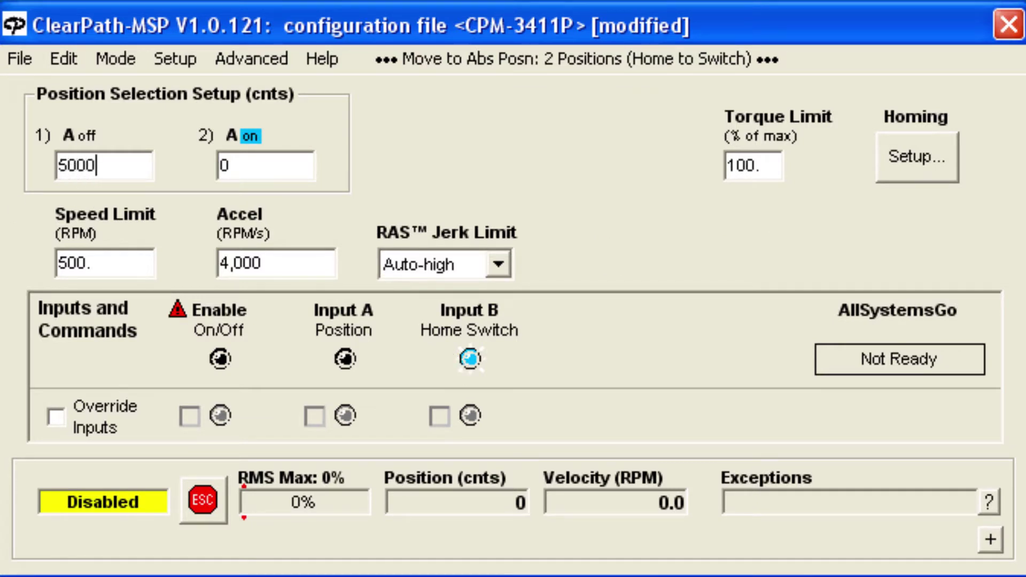
pyautogui.press('Tab')
pyautogui.write('28000')
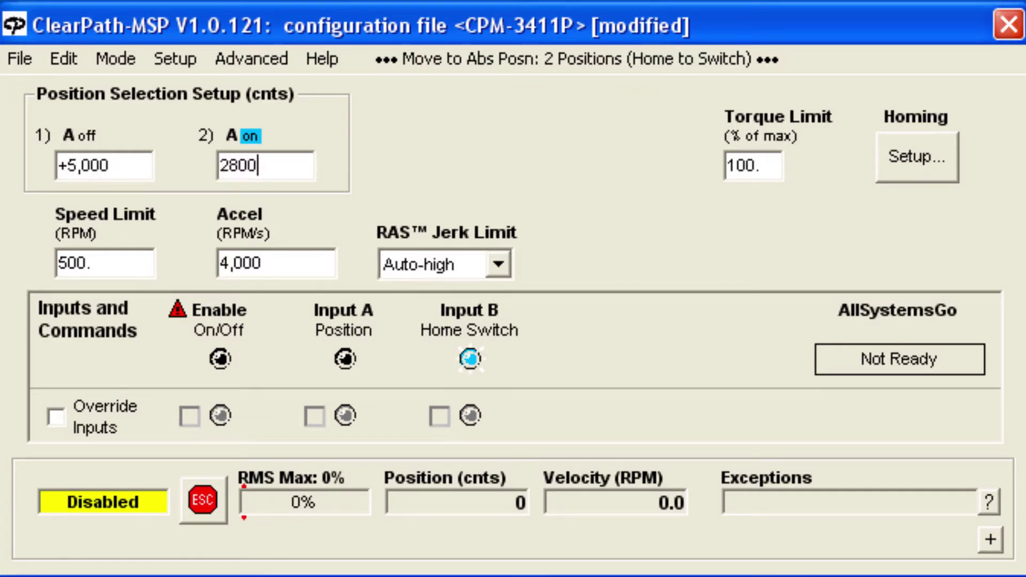
pyautogui.press('Return')
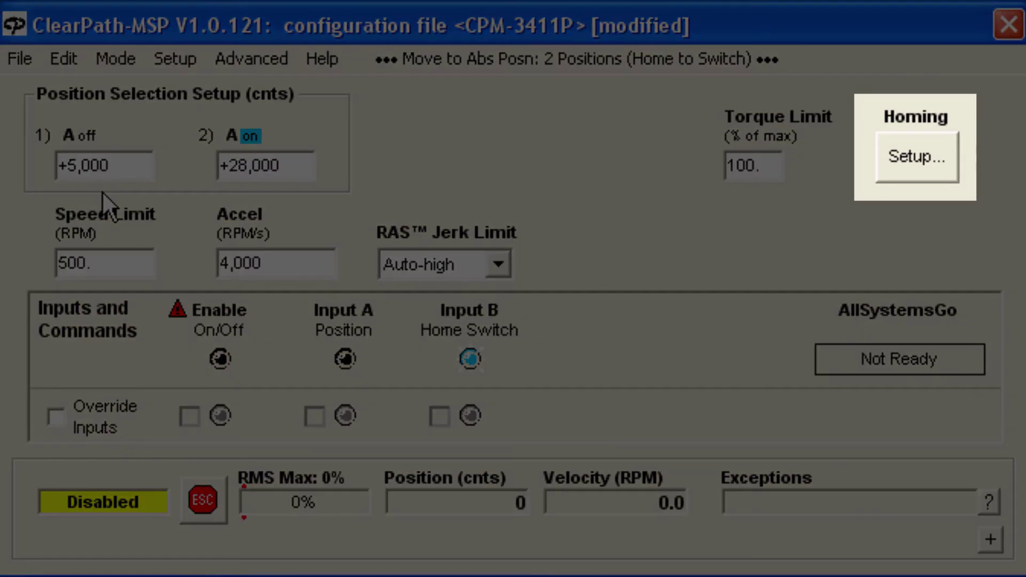
# In Homing Setup, invert the home switch polarity and set Max Travel From Home to 30,000 counts
pyautogui.click(915, 156)
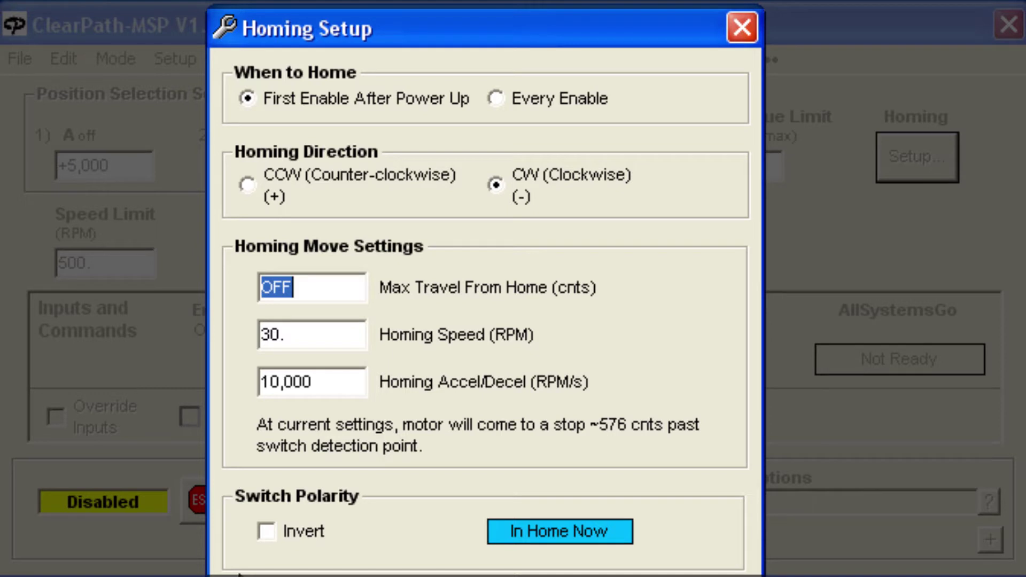
pyautogui.click(265, 531)
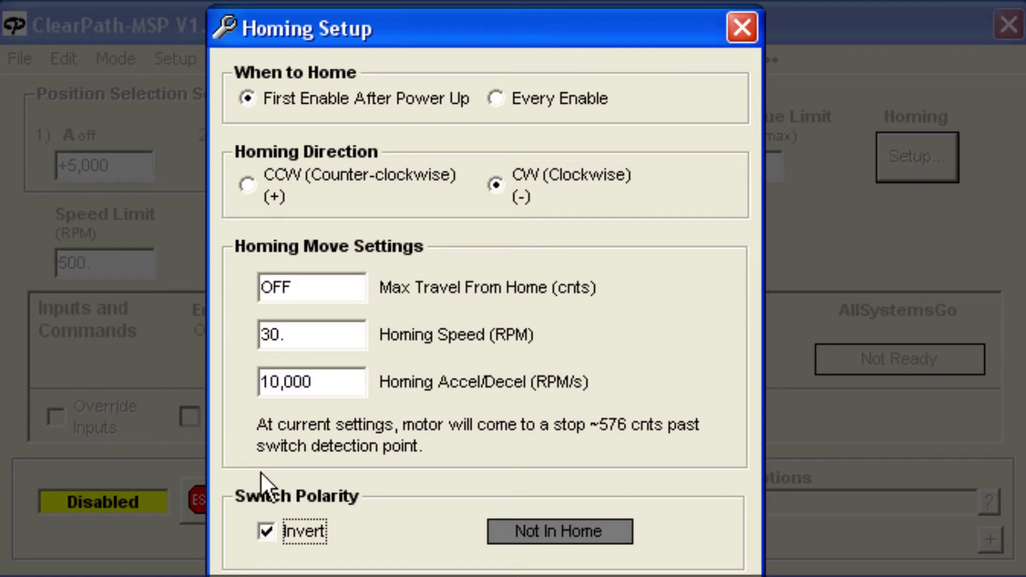
pyautogui.doubleClick(294, 292)
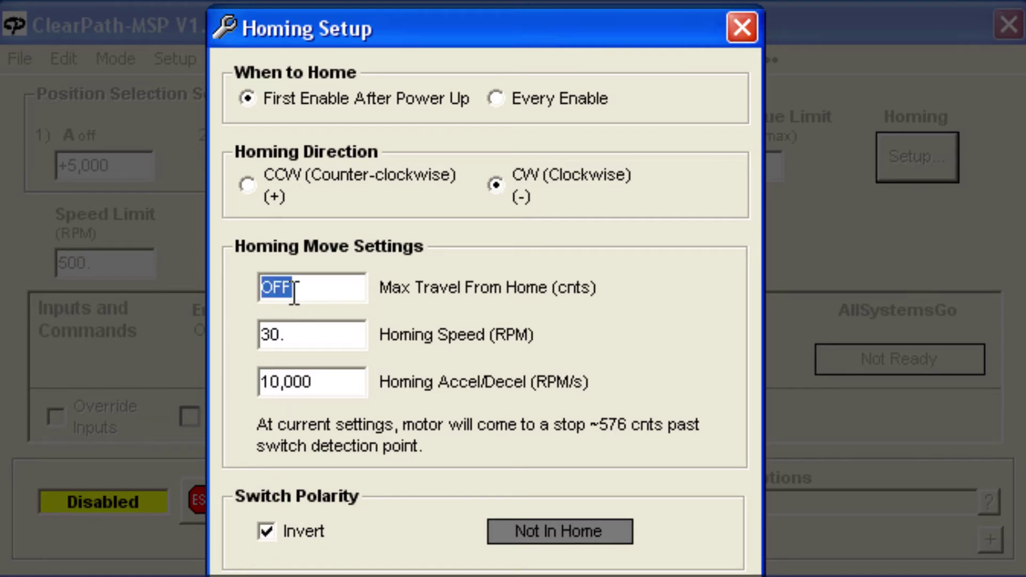
pyautogui.write('30000')
pyautogui.press('Return')
pyautogui.press('Return')
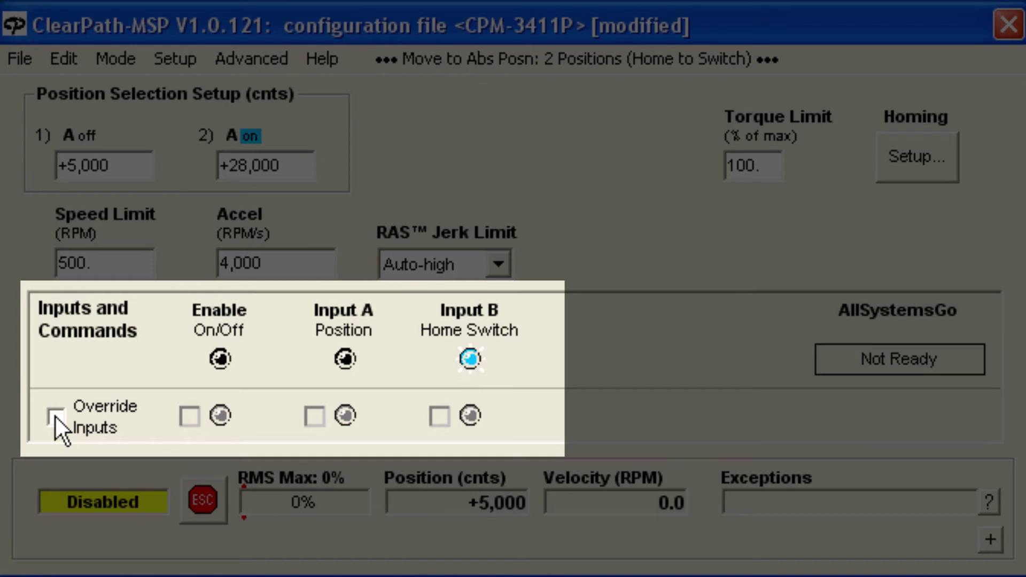
# Override the inputs and enable the motor, then toggle Input A twice between +28,000 and +5,000
pyautogui.click(55, 417)
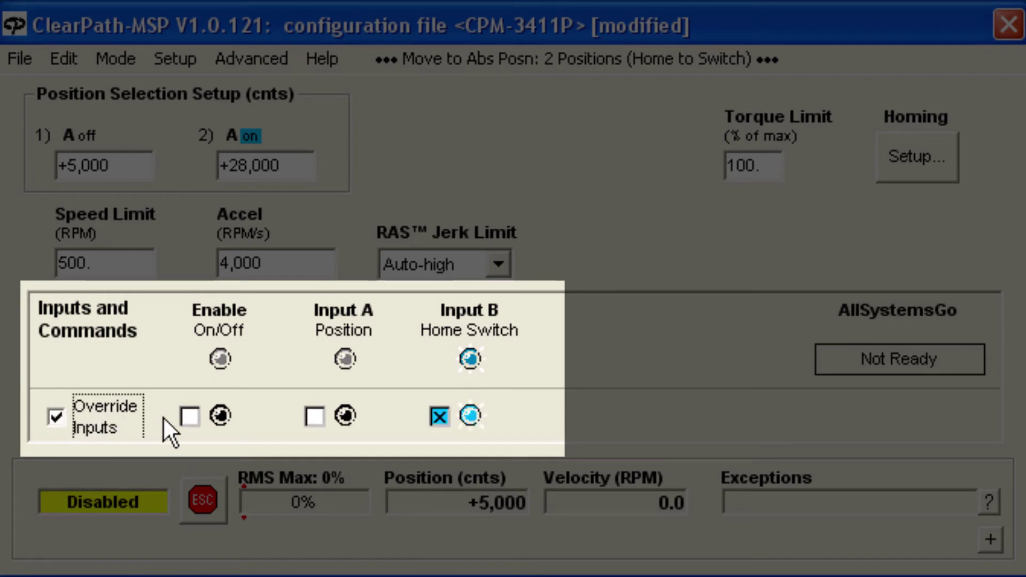
pyautogui.click(190, 416)
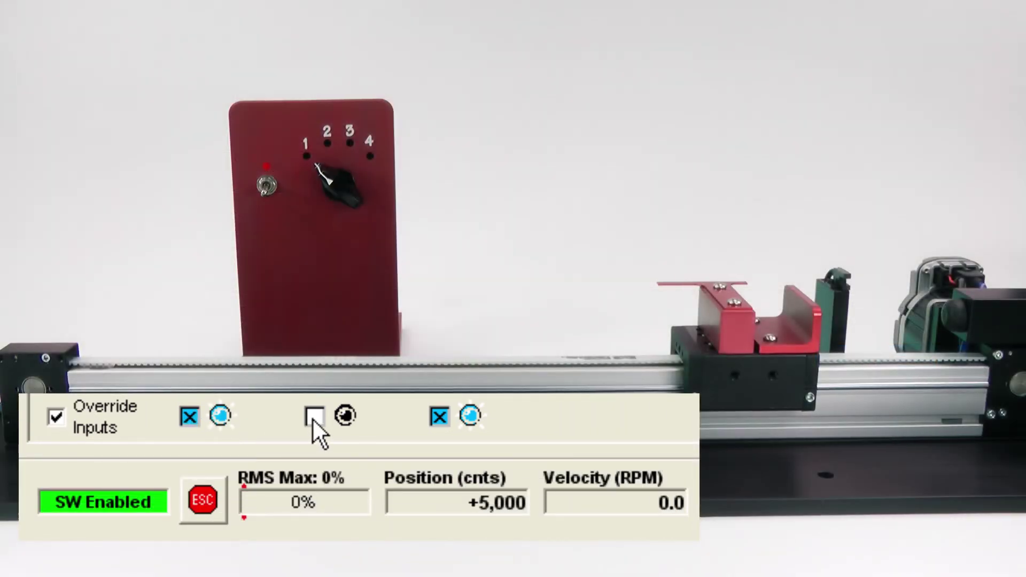
pyautogui.click(313, 418)
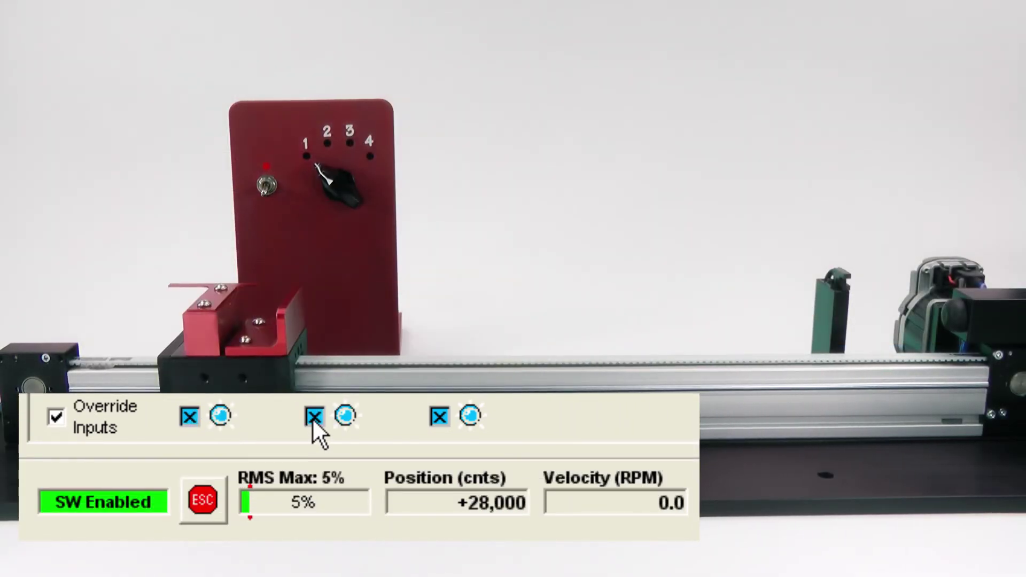
pyautogui.click(314, 418)
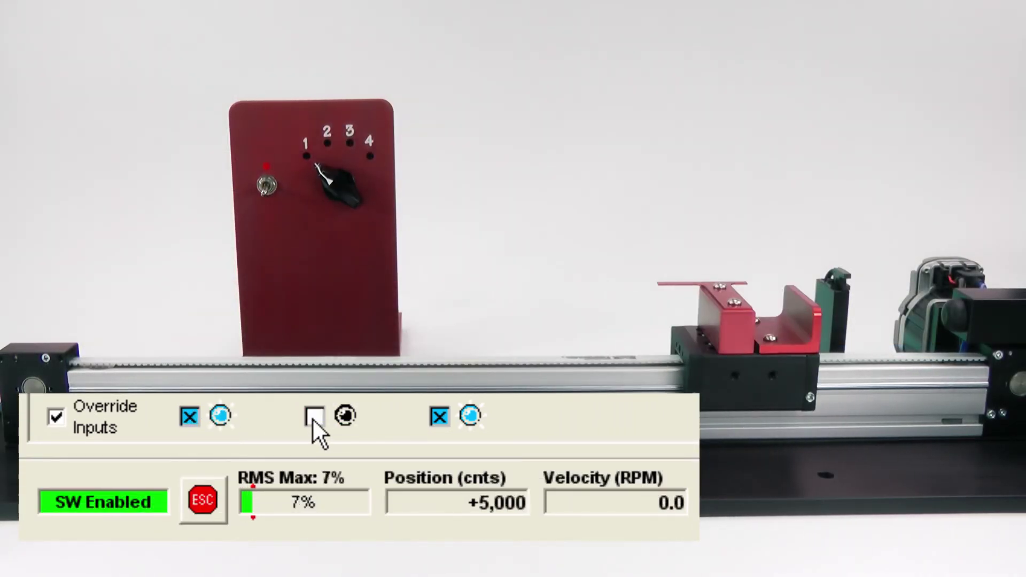
pyautogui.click(313, 418)
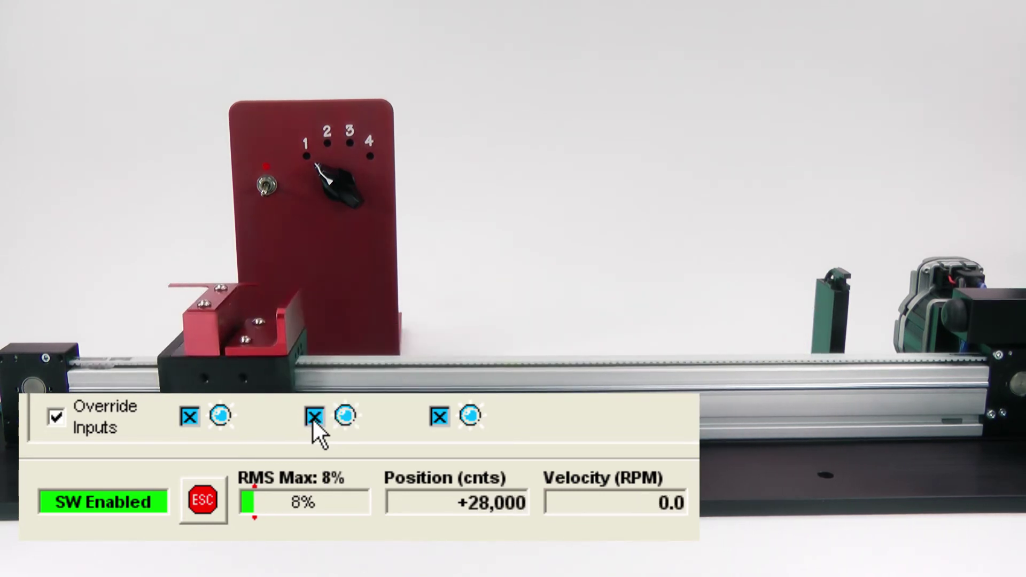
pyautogui.click(314, 417)
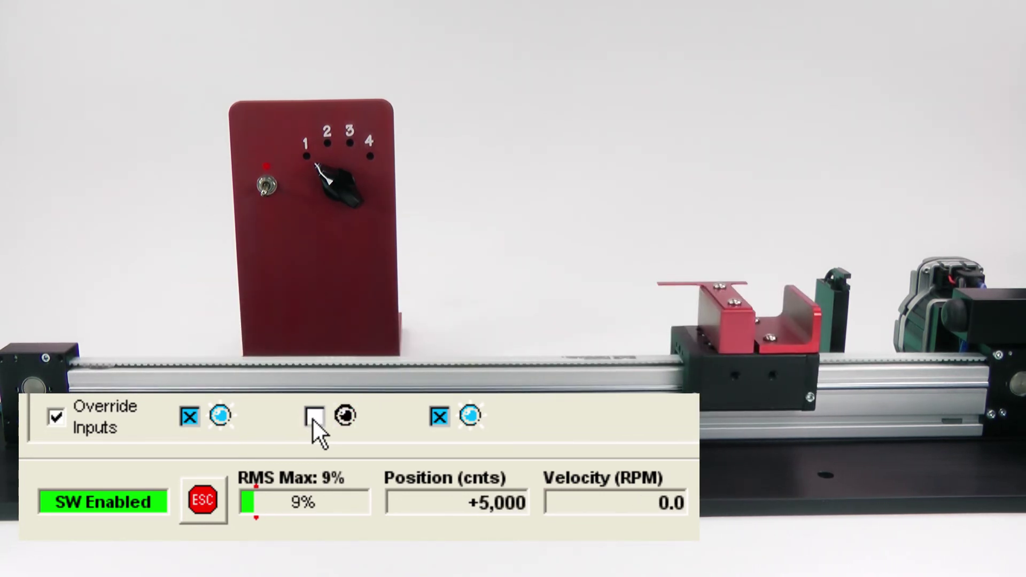
pyautogui.click(57, 418)
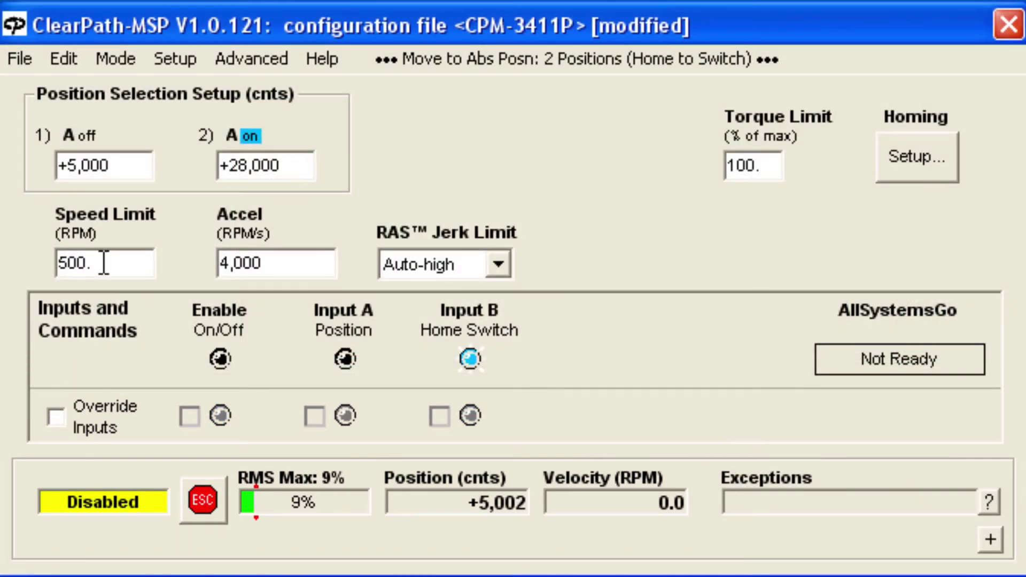
# Enter Speed Limit 4,000 RPM and Accel 45,000 RPM/s, and change RAS Jerk Limit to Auto-med
pyautogui.doubleClick(105, 263)
pyautogui.write('4000')
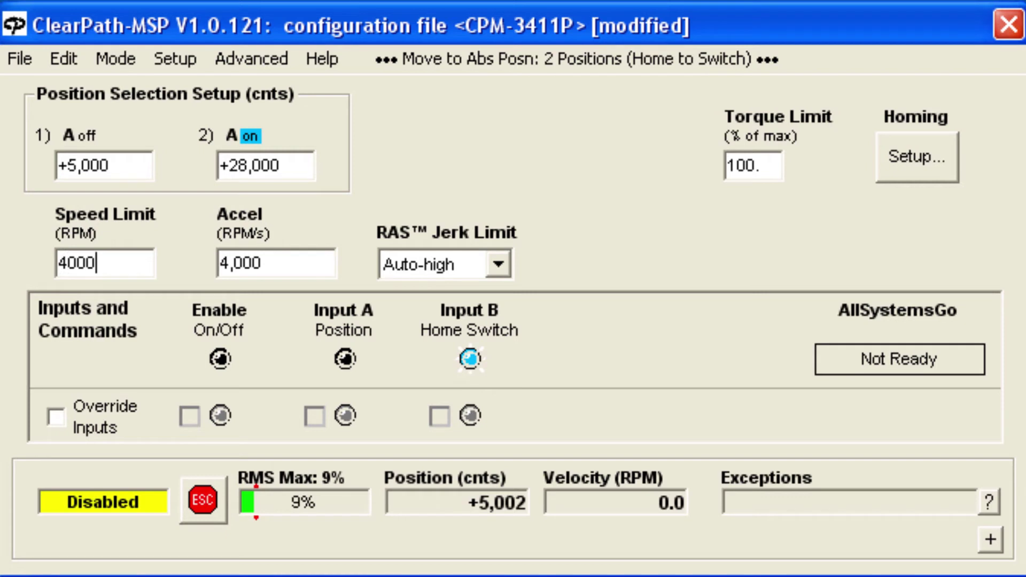
pyautogui.press('Tab')
pyautogui.write('45000')
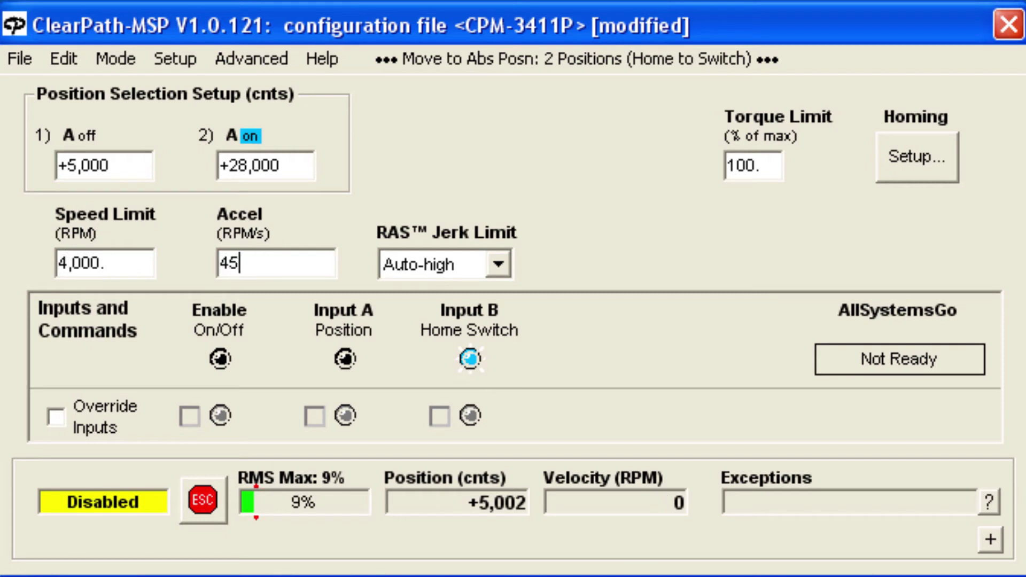
pyautogui.press('Tab')
pyautogui.press('Down')
pyautogui.press('Down')
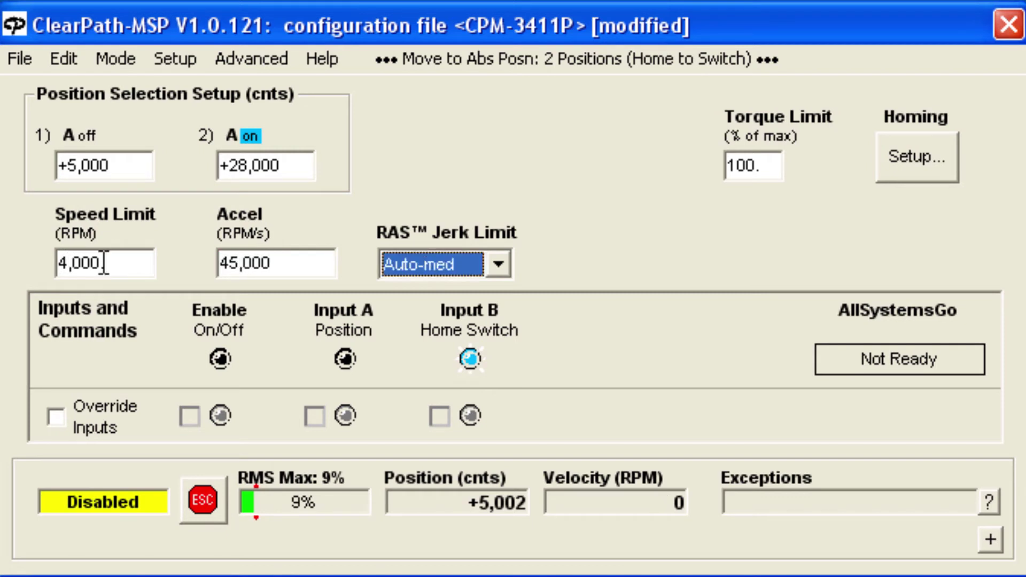